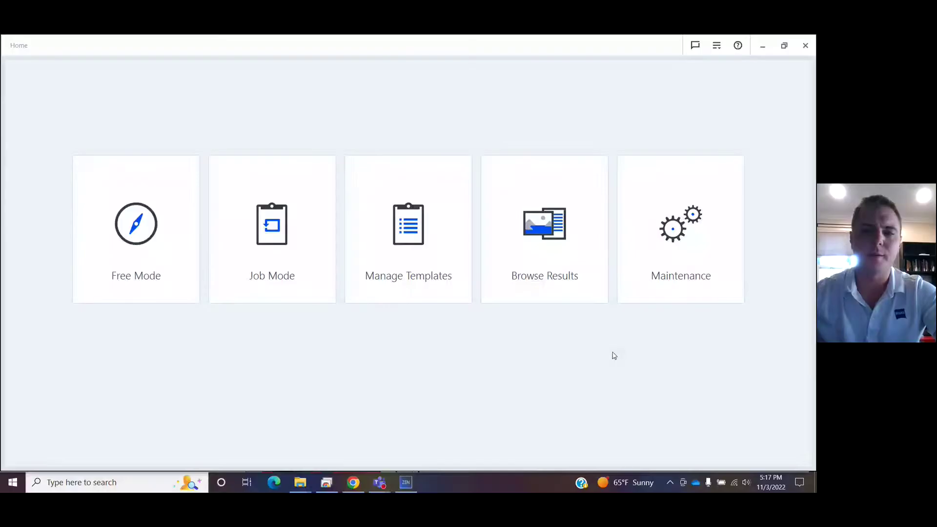
Enter Free Mode from the Home screen to start the circuit-board live view
left_click(119, 222)
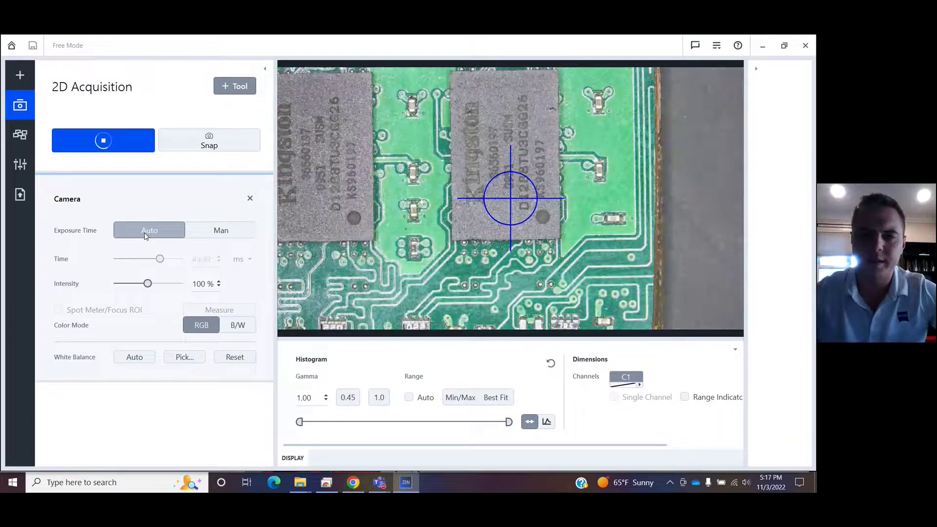
Try a manual exposure of about 3 ms, then switch exposure back to automatic
left_click(219, 235)
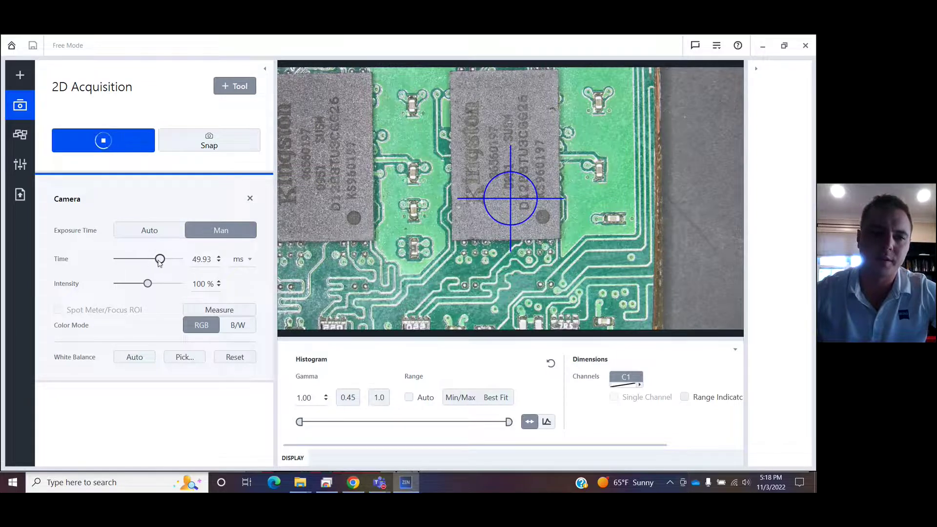
left_click_drag(160, 260, 166, 287)
left_click(150, 230)
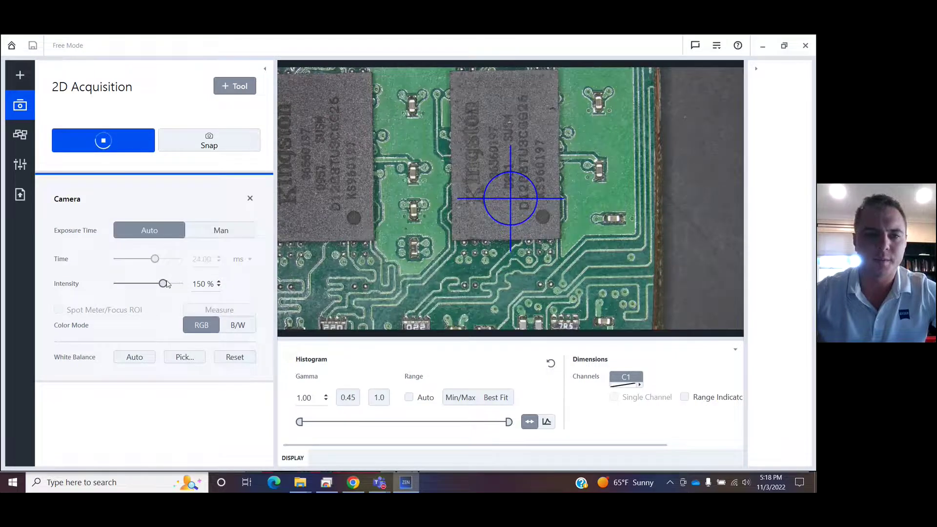
Bring the intensity back to 100% and set the colour mode to RGB
mouse_move(164, 286)
left_mouse_down()
mouse_move(137, 288)
mouse_move(162, 287)
left_mouse_up()
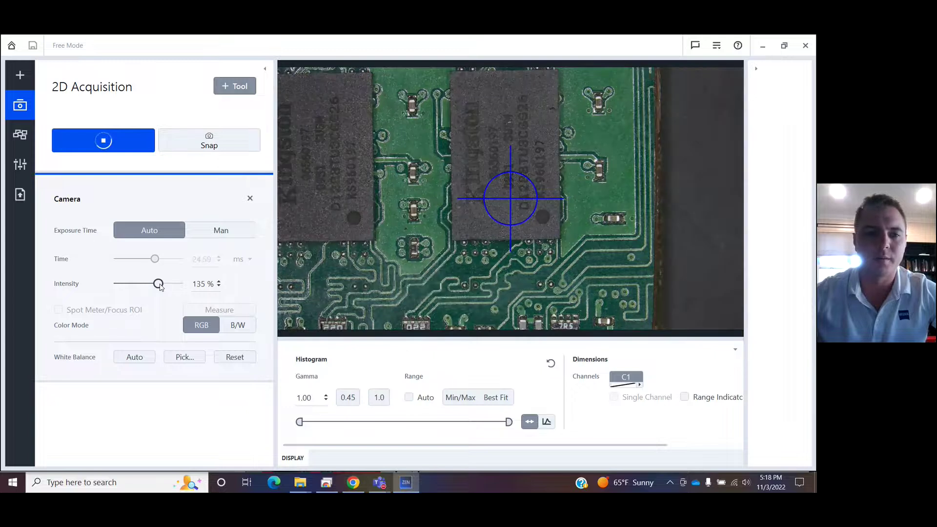
left_click_drag(161, 287, 150, 288)
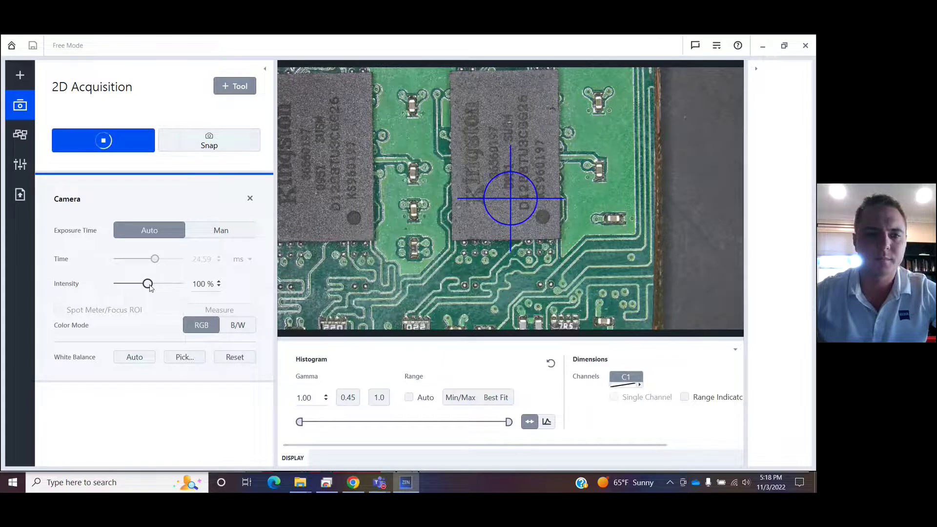
left_click(239, 320)
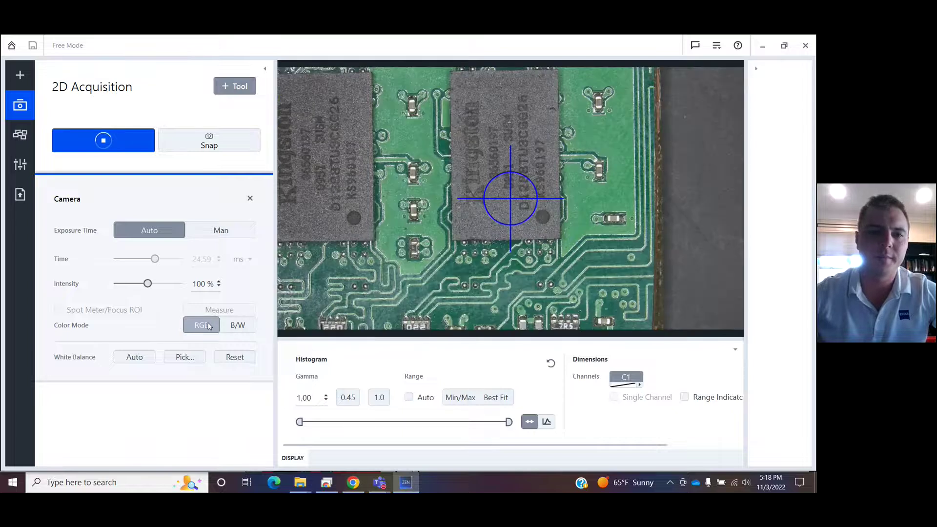
Snap an image of the circuit board, then restart the live view
left_click(222, 141)
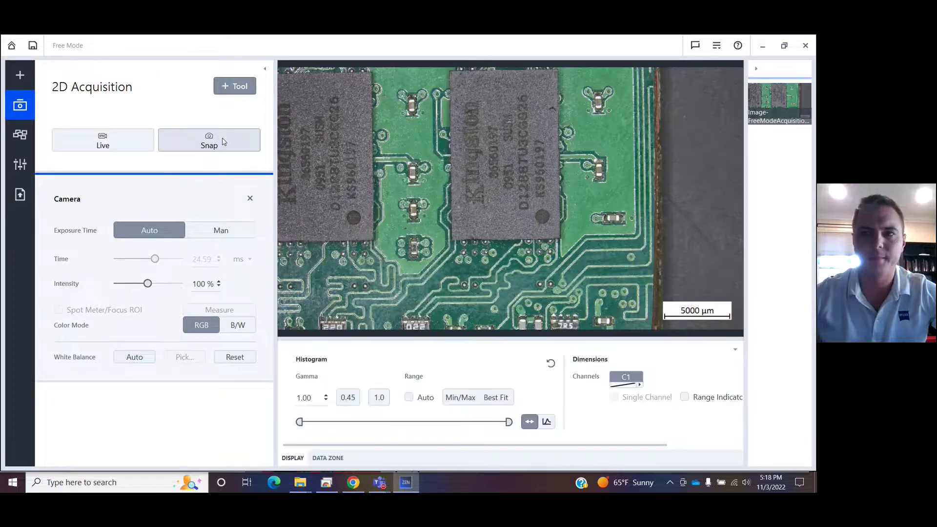
mouse_move(774, 98)
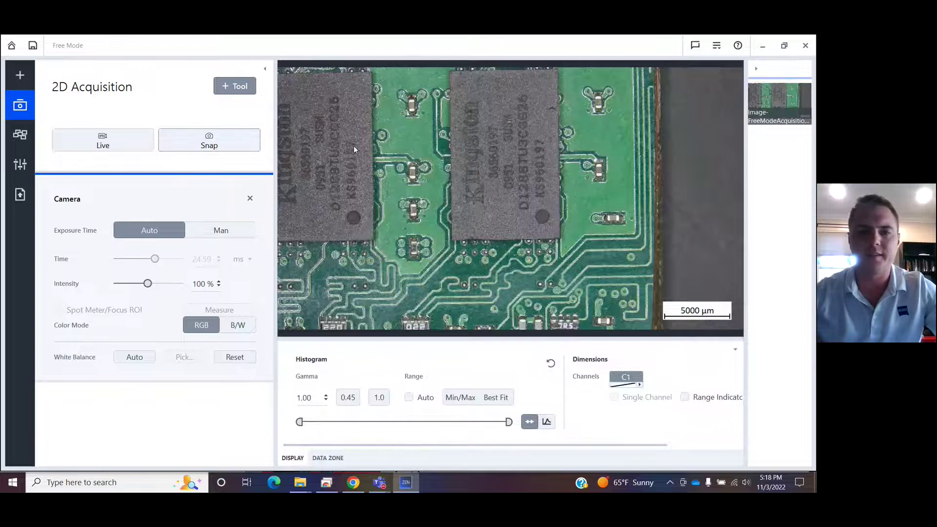
left_click(144, 150)
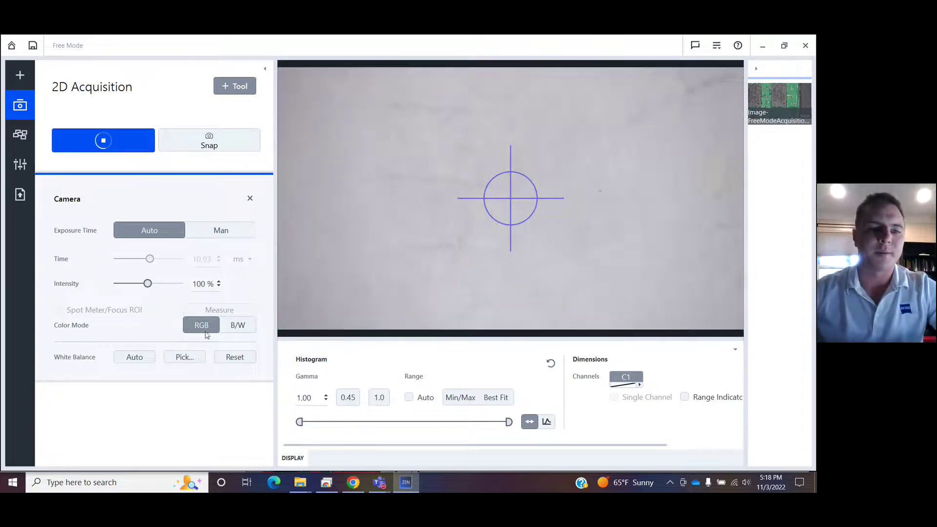
Set white balance by picking a neutral reference spot on the live image
left_click(185, 356)
left_click(323, 217)
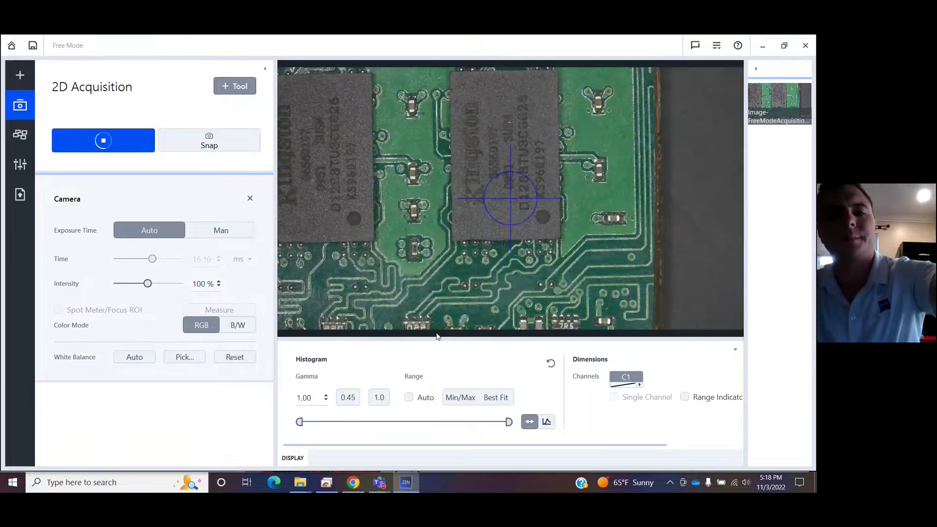
left_click(544, 424)
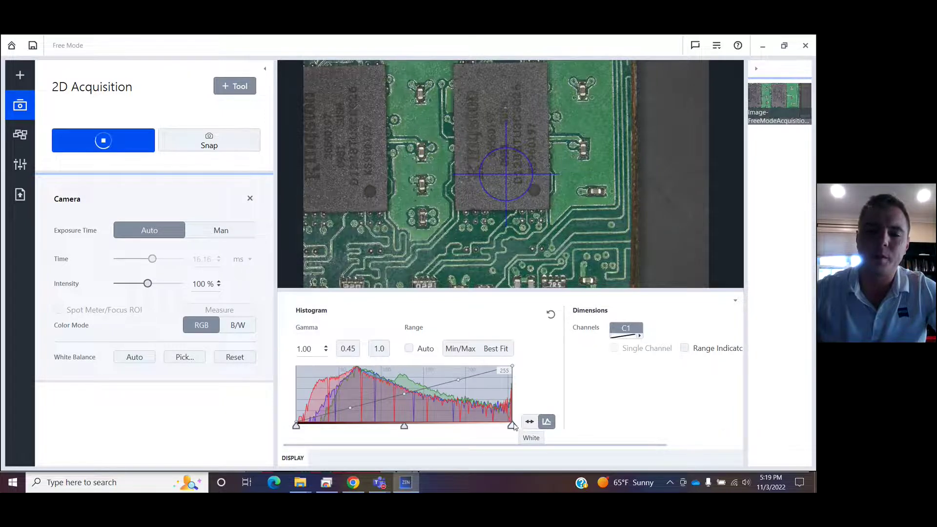
left_click(221, 230)
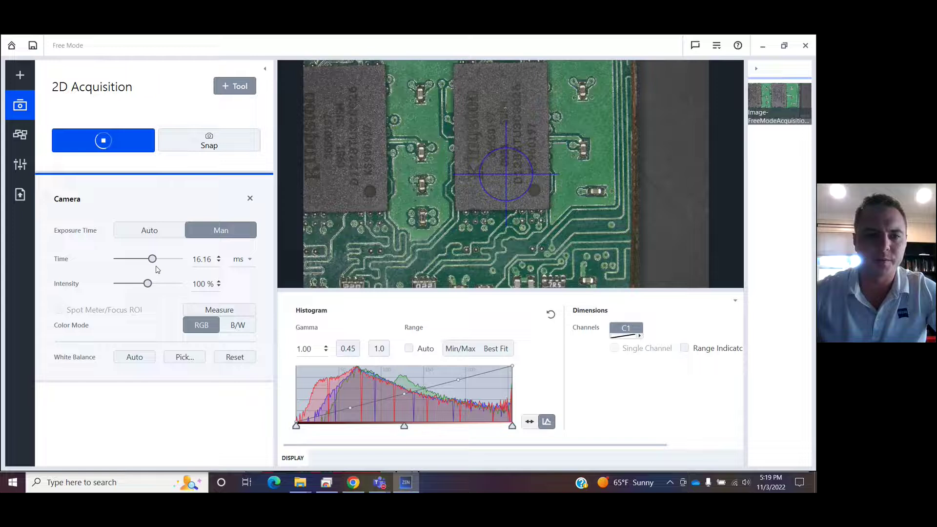
left_click_drag(152, 260, 148, 263)
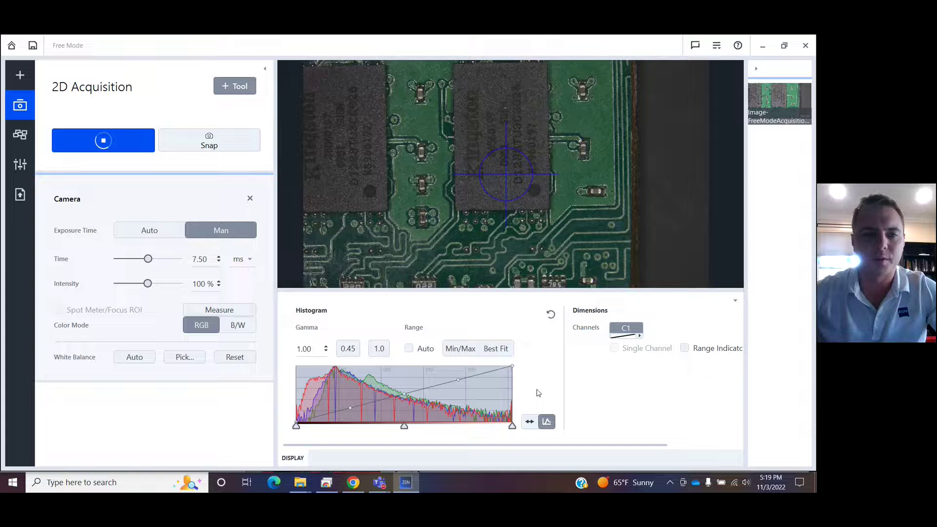
left_click(150, 230)
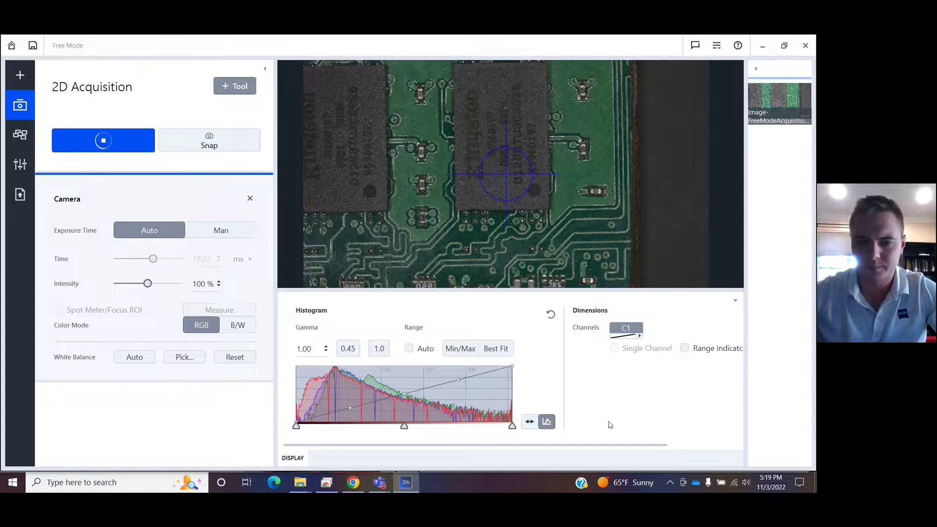
left_click(529, 422)
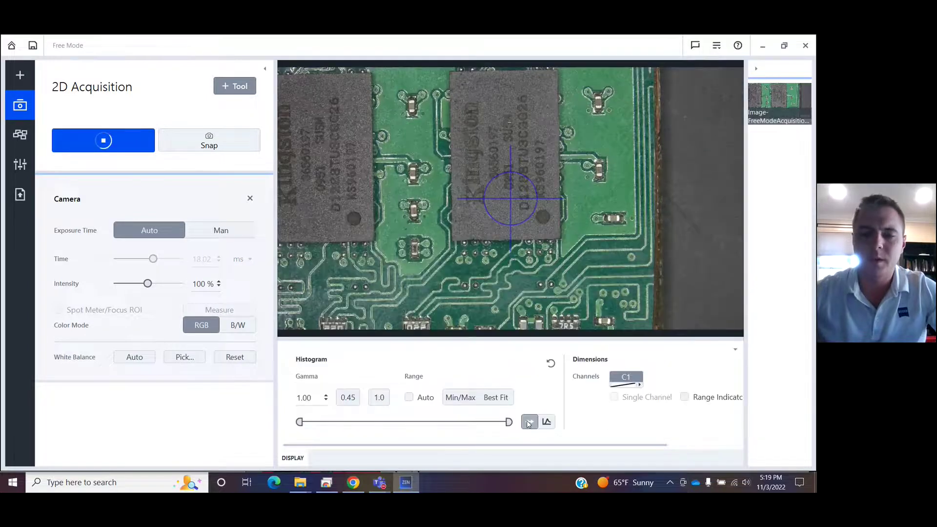
Set display gamma to 0.45 with a best-fit range, then snap a second board image
left_click(490, 399)
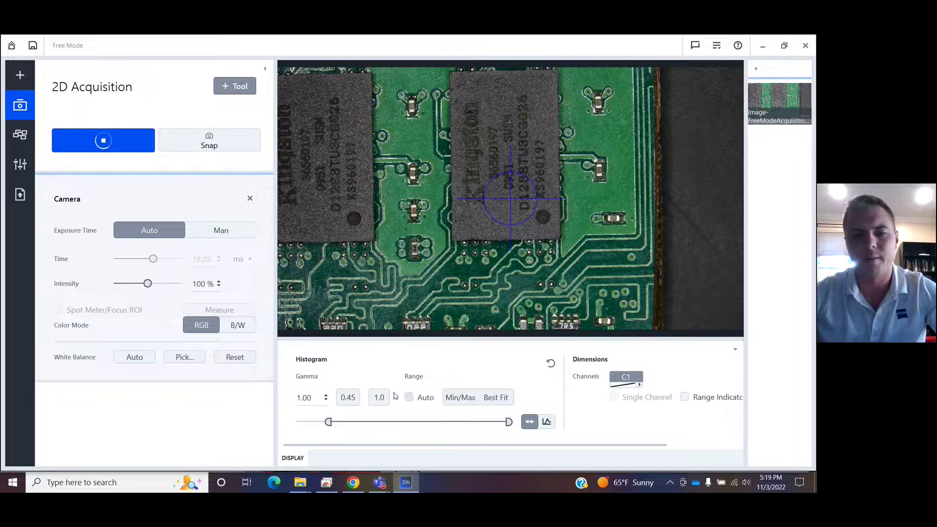
left_click(355, 399)
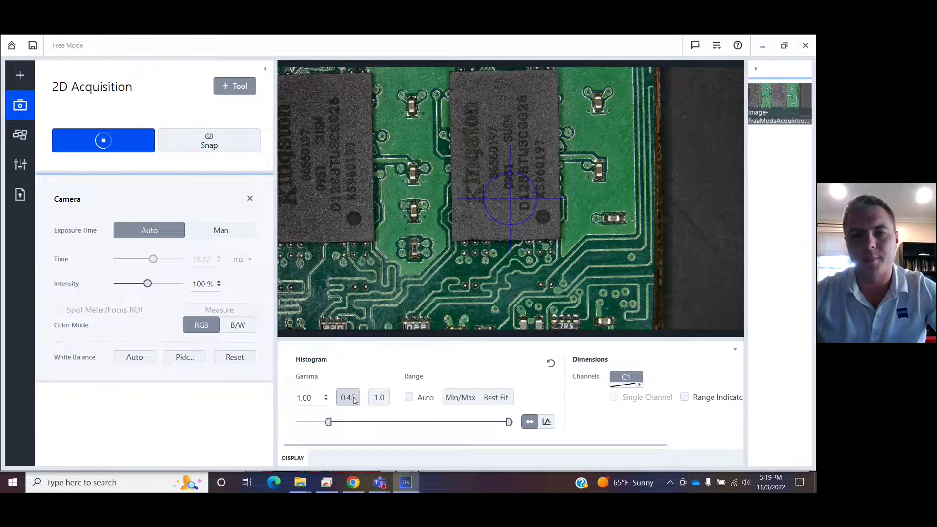
left_click(471, 400)
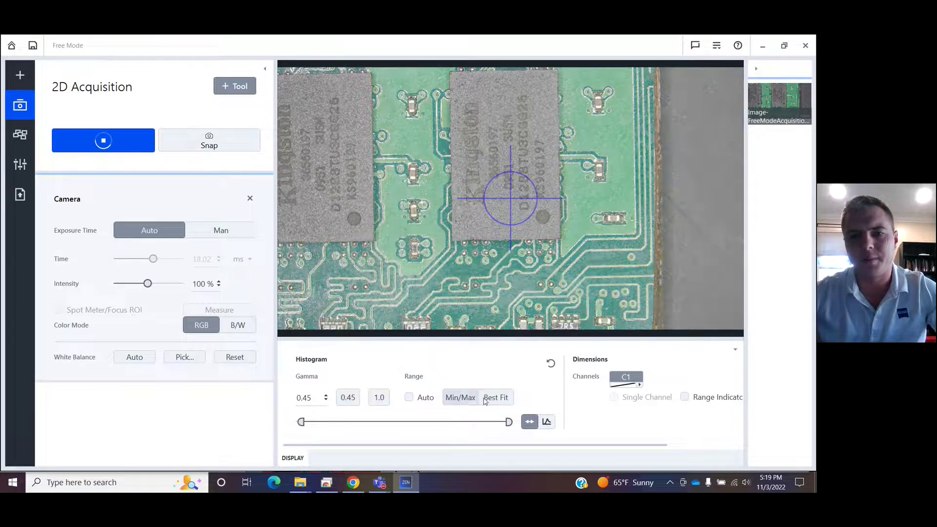
left_click(494, 398)
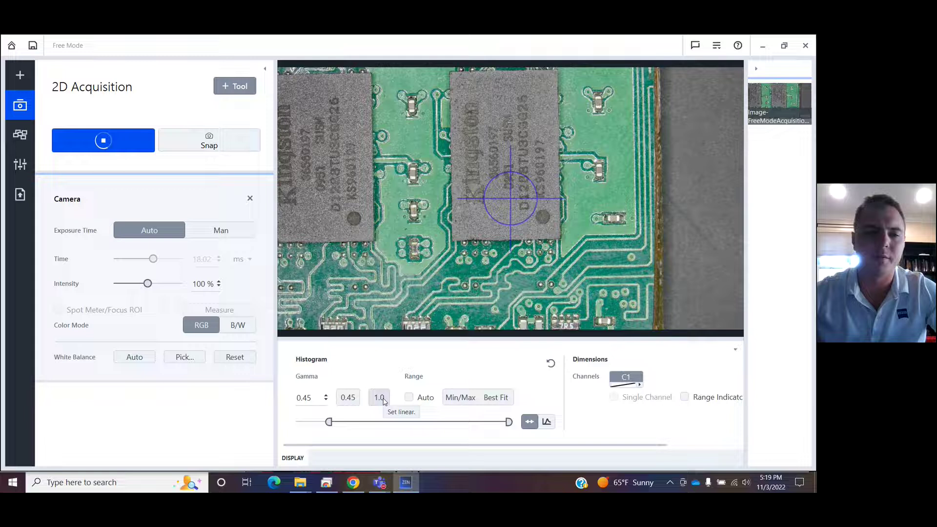
left_click(206, 139)
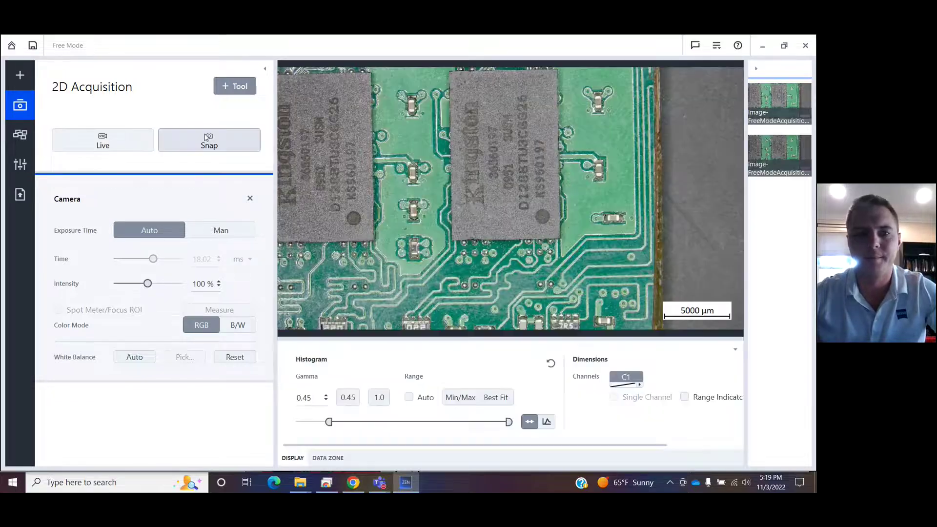
Add the Extended Camera tool and acknowledge the camera slider position message
left_click(239, 91)
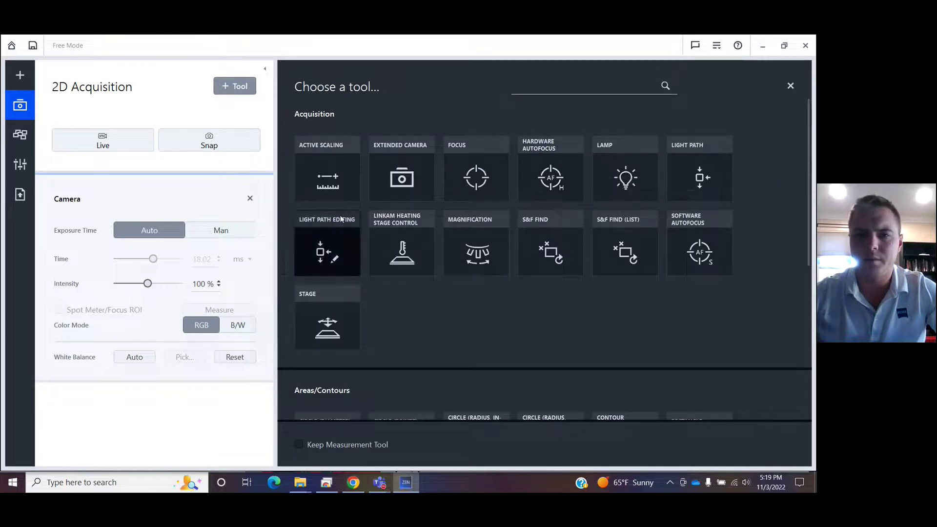
left_click(392, 182)
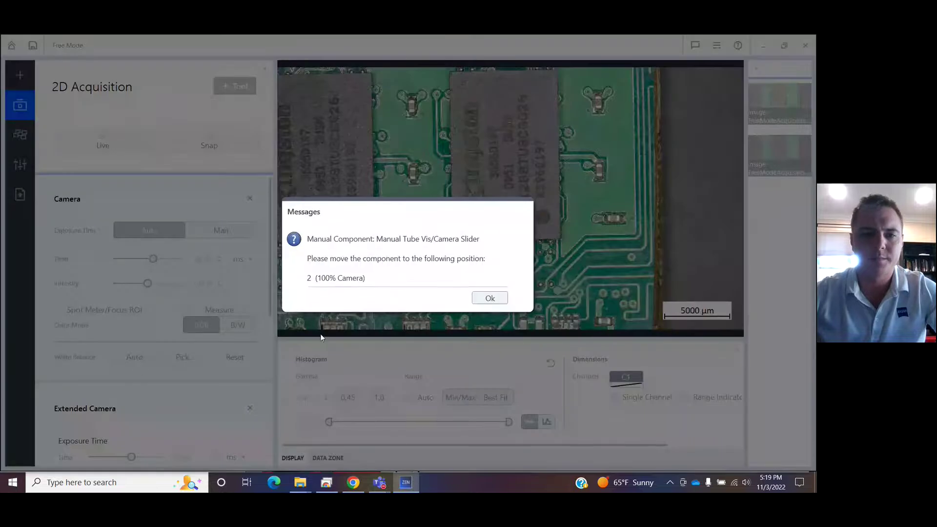
left_click(489, 299)
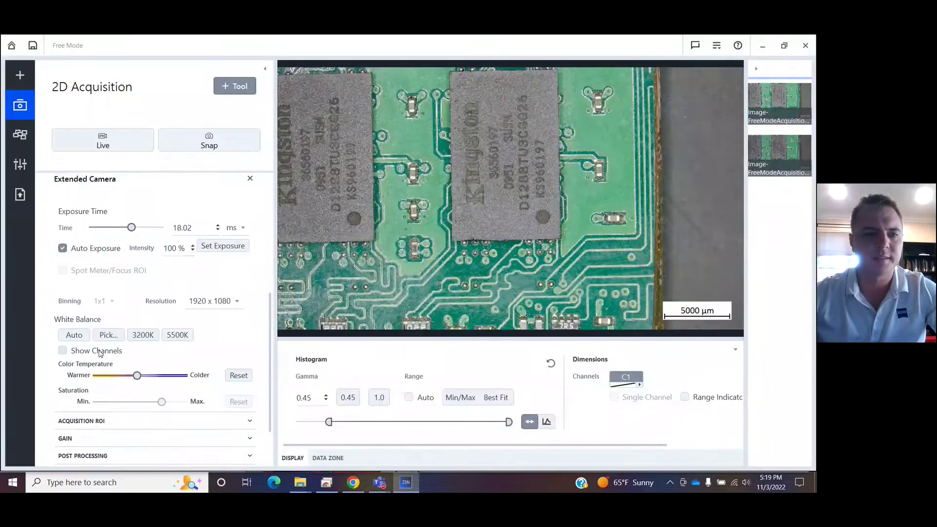
Set the camera orientation to Rotate 180 in the Model Specific settings
scroll(99, 354, "down", 1)
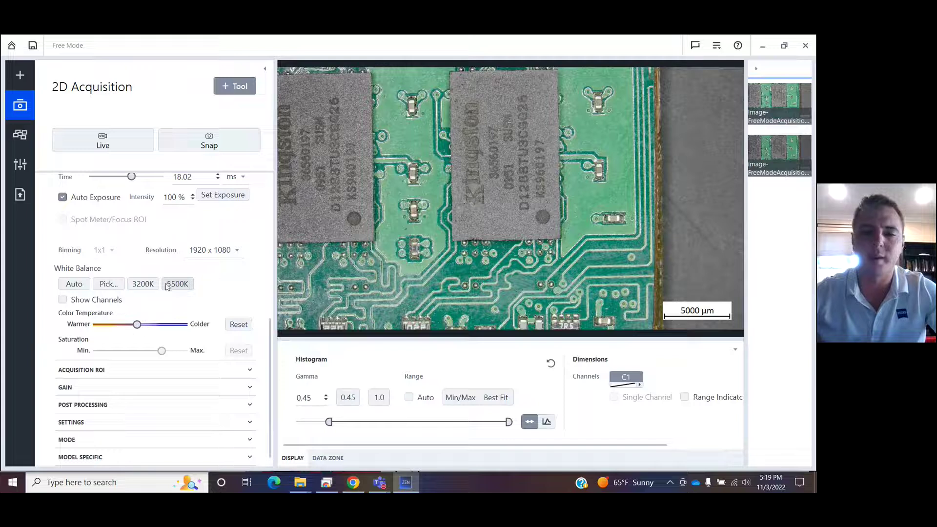
scroll(146, 288, "down", 1)
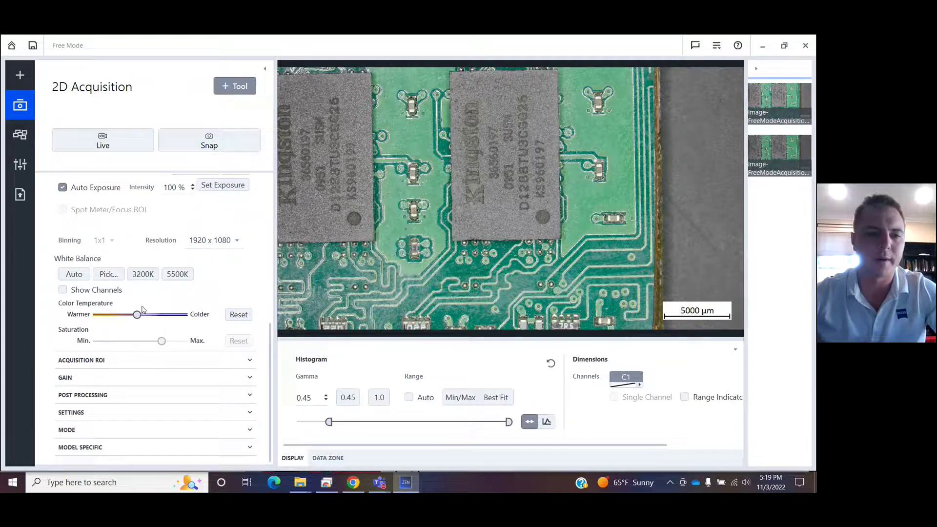
left_click(230, 449)
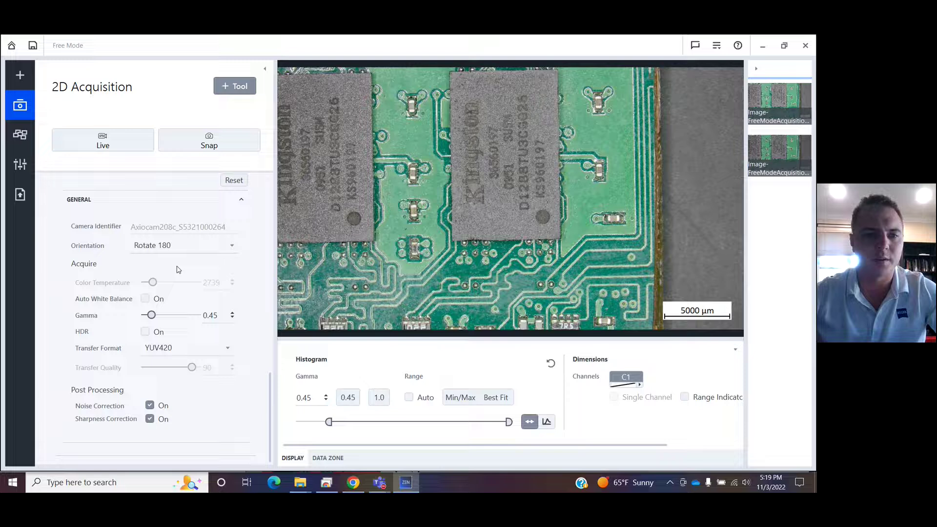
left_click(181, 247)
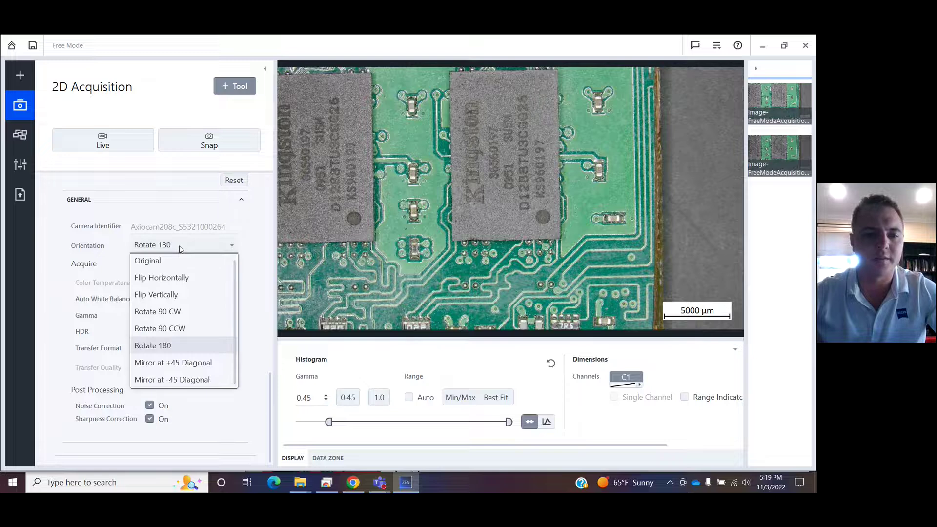
left_click(174, 346)
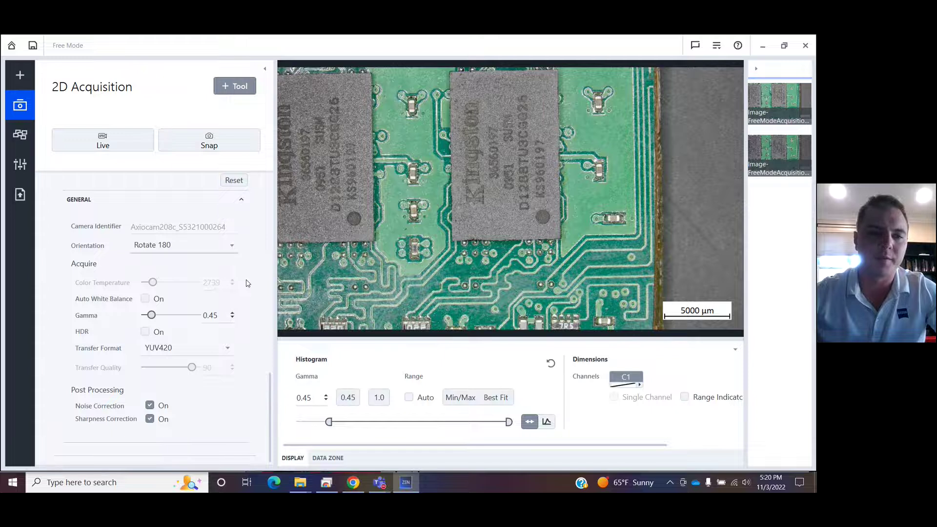
scroll(163, 293, "up", 10)
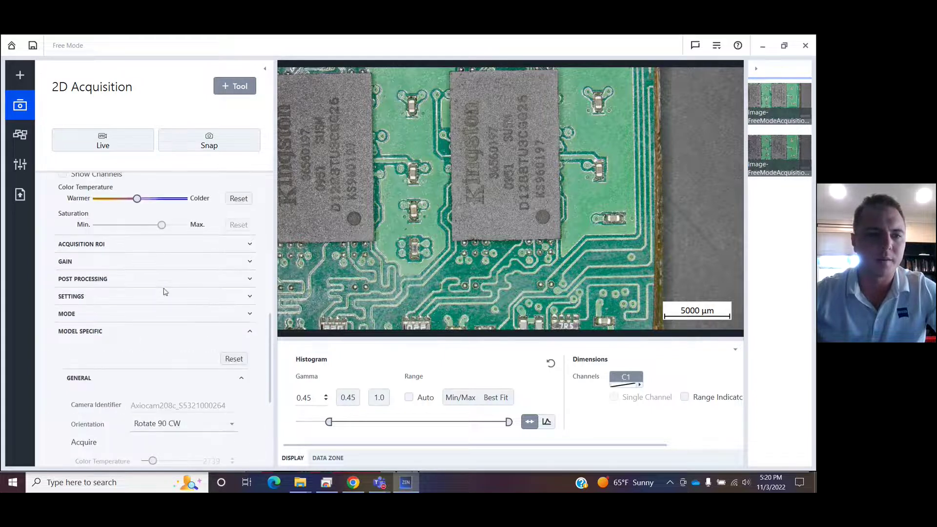
scroll(249, 210, "up", 2)
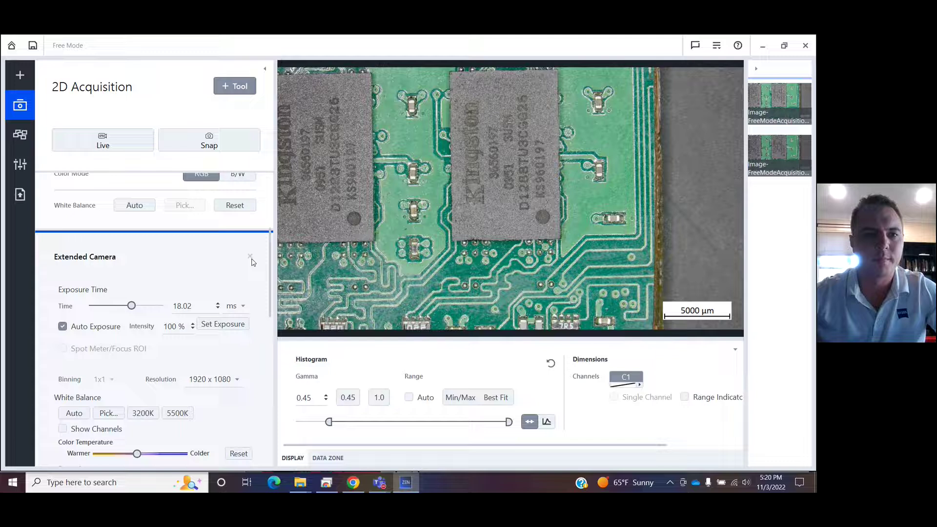
Close Extended Camera, restart live view, and open the first snapped image's file options
left_click(251, 257)
left_click(132, 140)
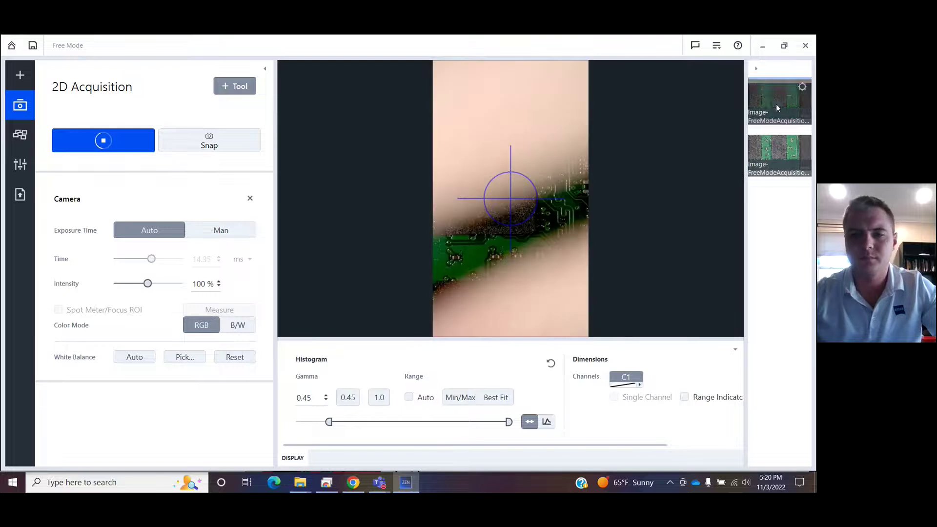
scroll(515, 245, "up", 4)
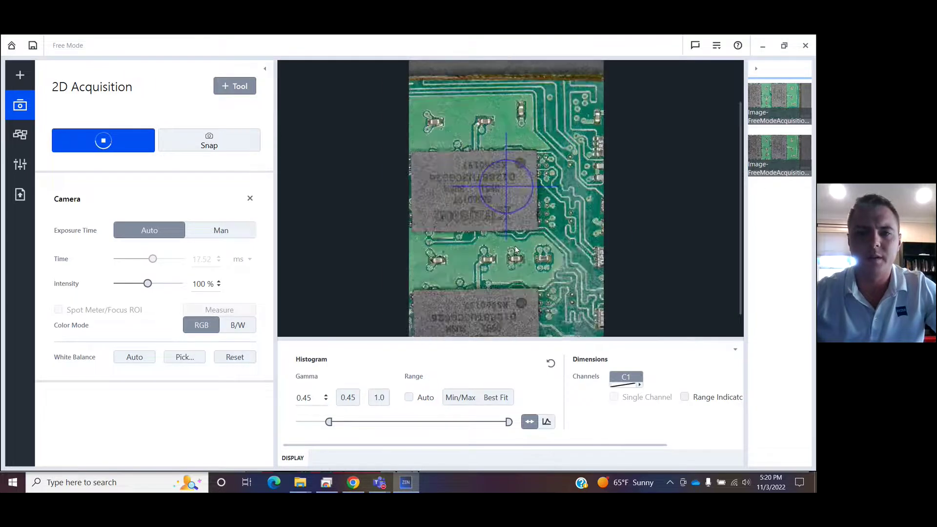
scroll(514, 242, "down", 2)
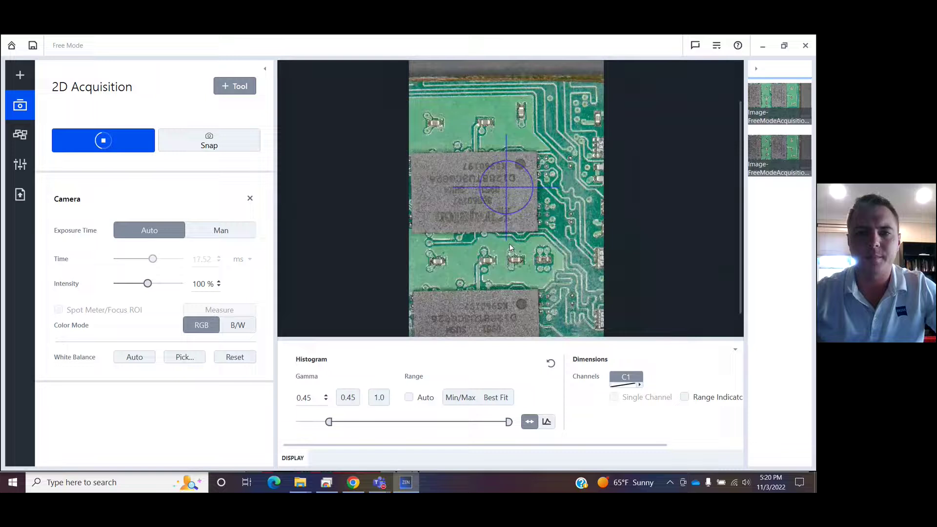
left_click(802, 90)
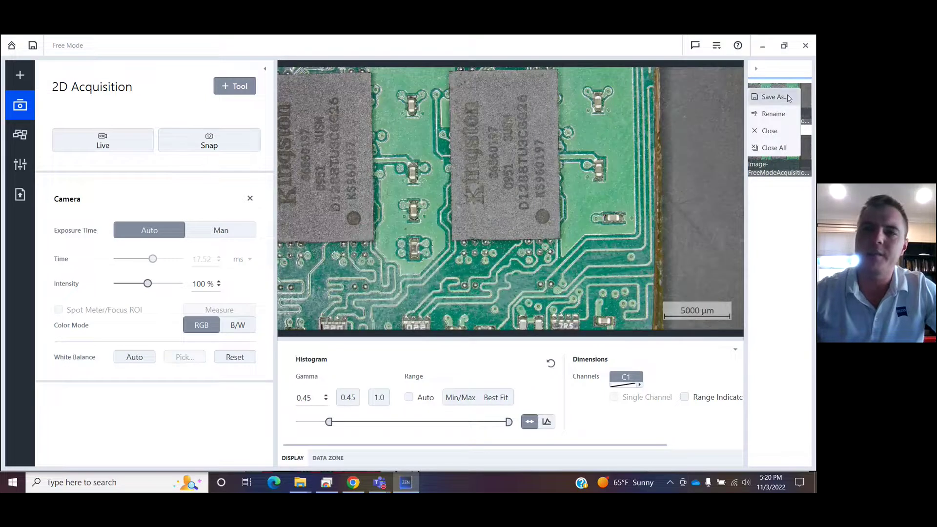
Save the snapped image to the Desktop as JPEG Image-FreeModeAcquisition-02
left_click(775, 97)
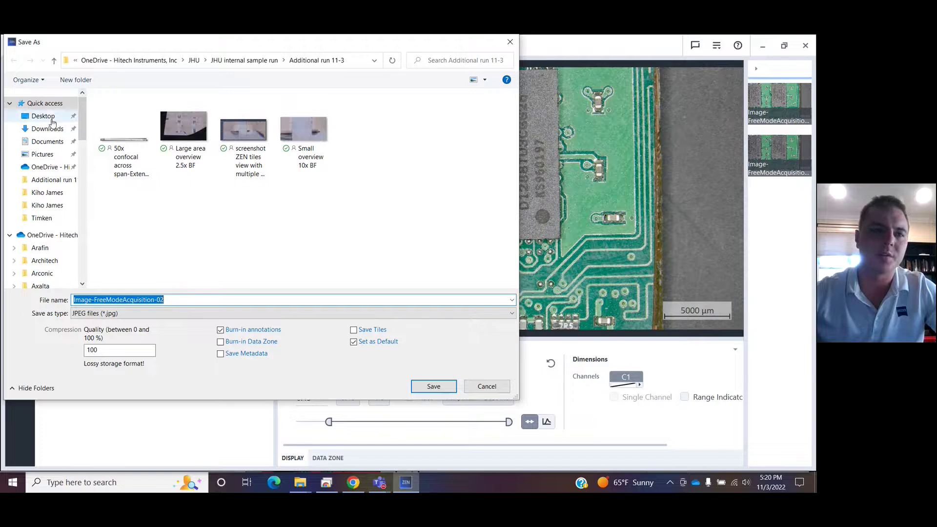
left_click(52, 120)
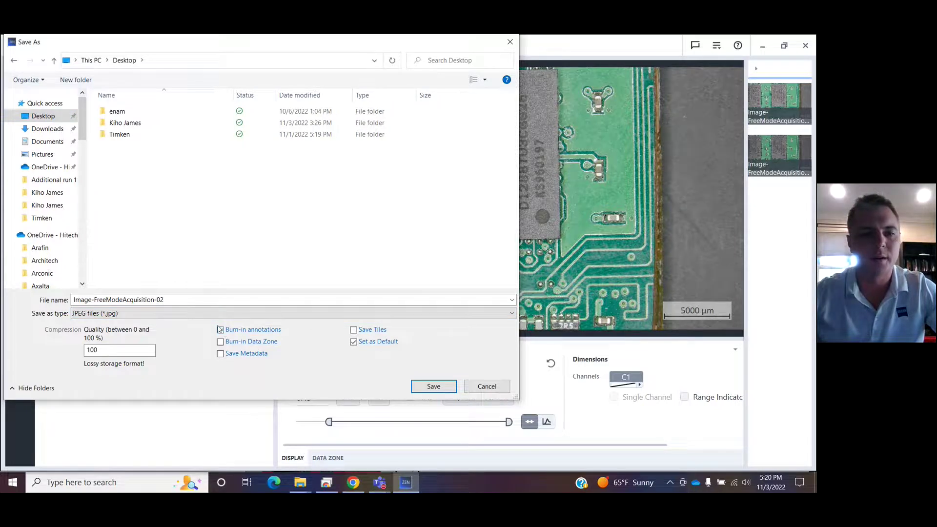
left_click(154, 313)
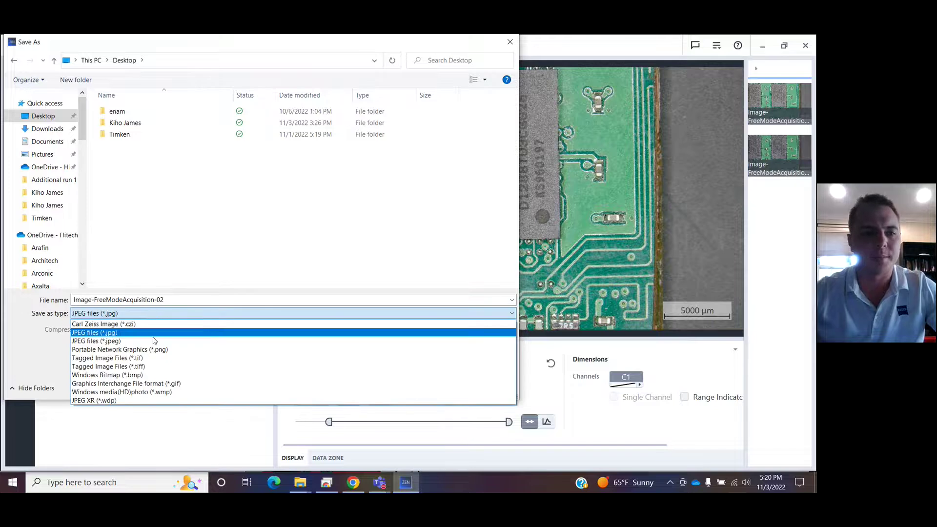
left_click(154, 334)
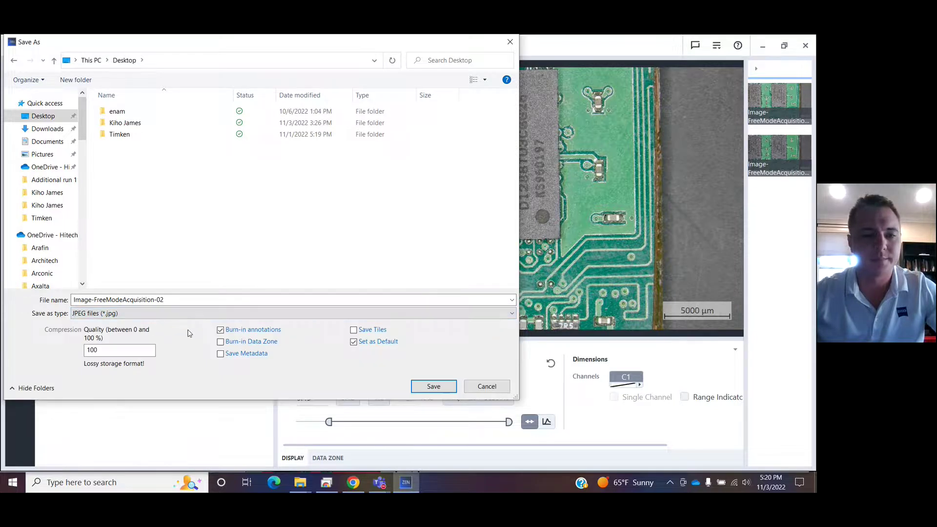
left_click(434, 386)
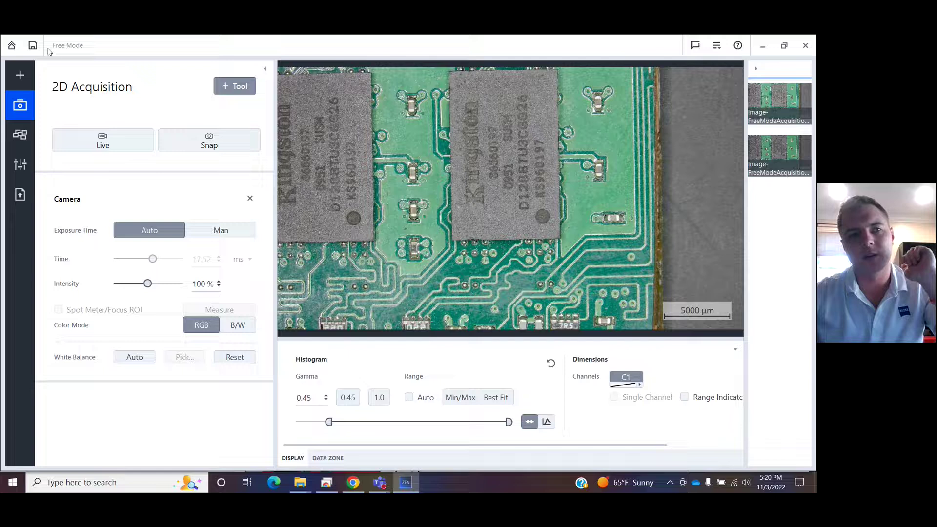
Archive the results as Demo with account Training, the customer's name, and stand Stemi ZEISS
left_click(33, 46)
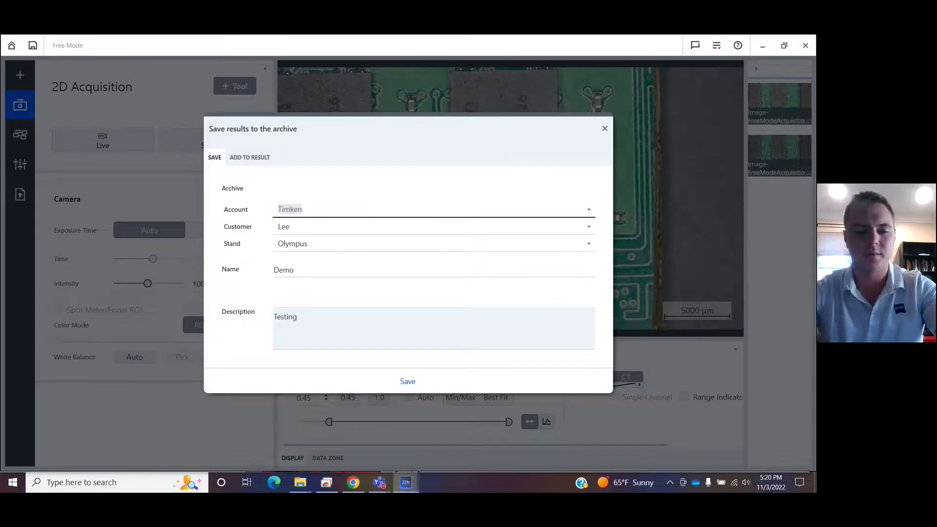
type("Training")
key("Tab")
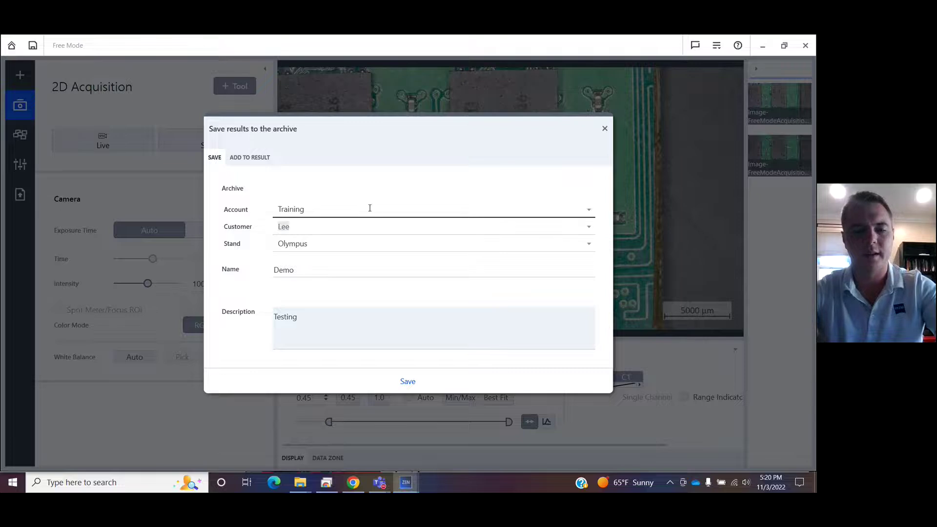
type("Clayt")
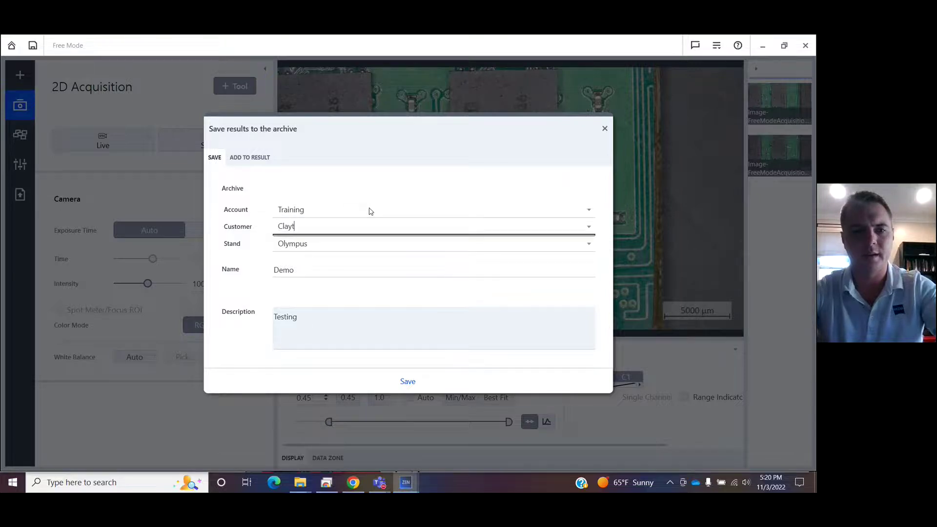
type("on")
key("Tab")
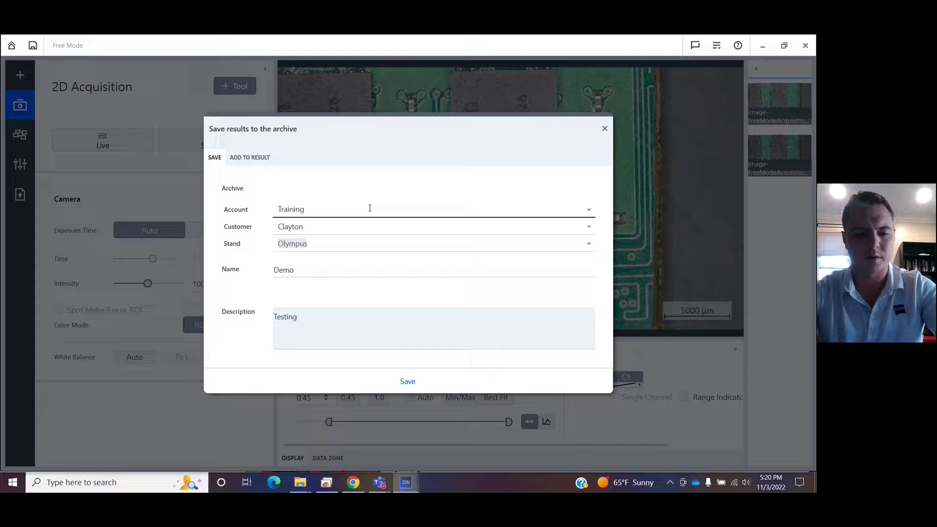
type("Stemi ZEISS")
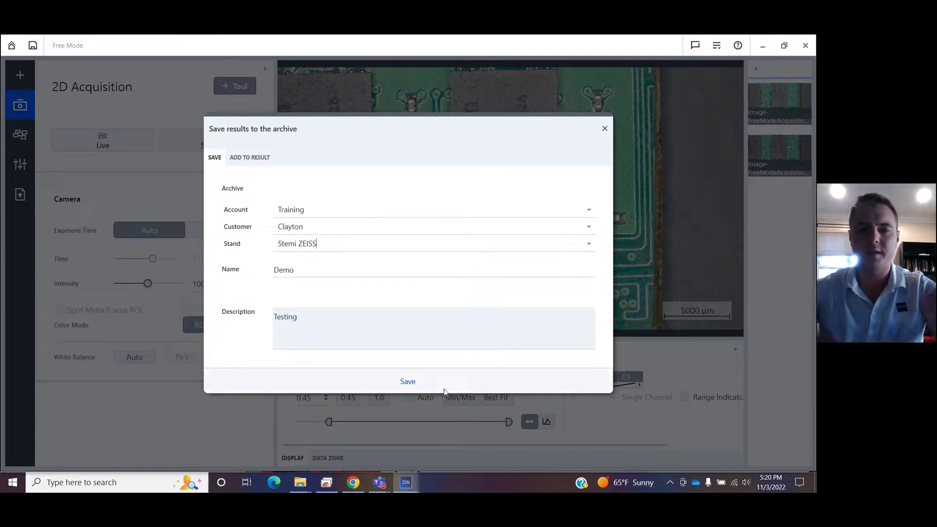
left_click(409, 382)
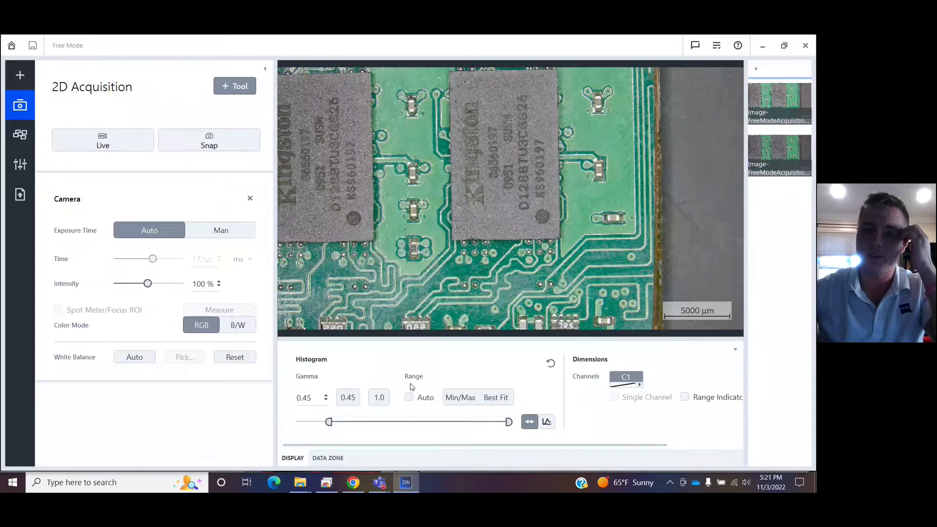
Open Browse Results and expand the Training, customer, and Stemi ZEISS groups
left_click(11, 46)
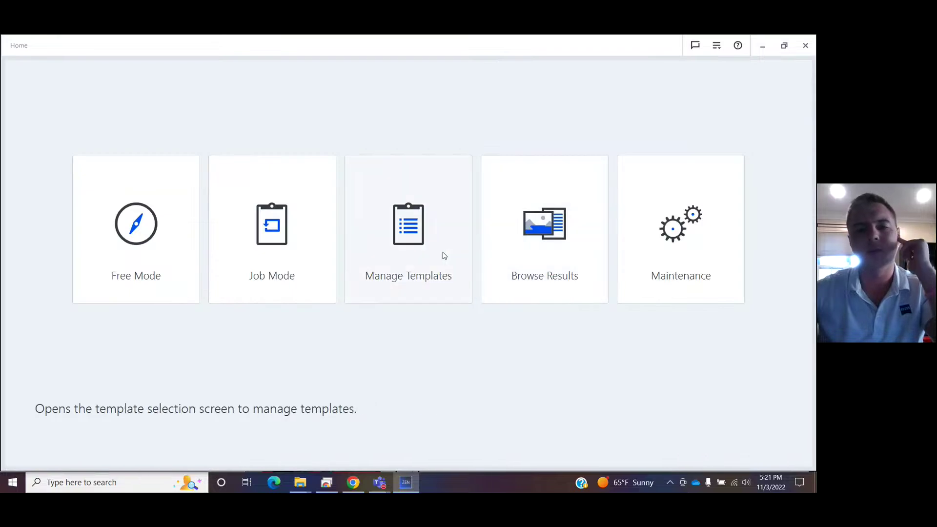
left_click(531, 261)
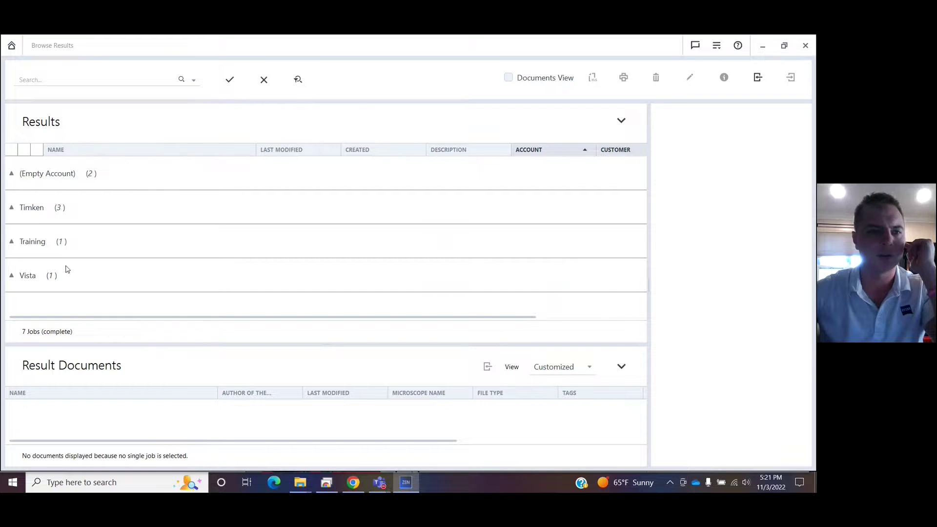
left_click(16, 242)
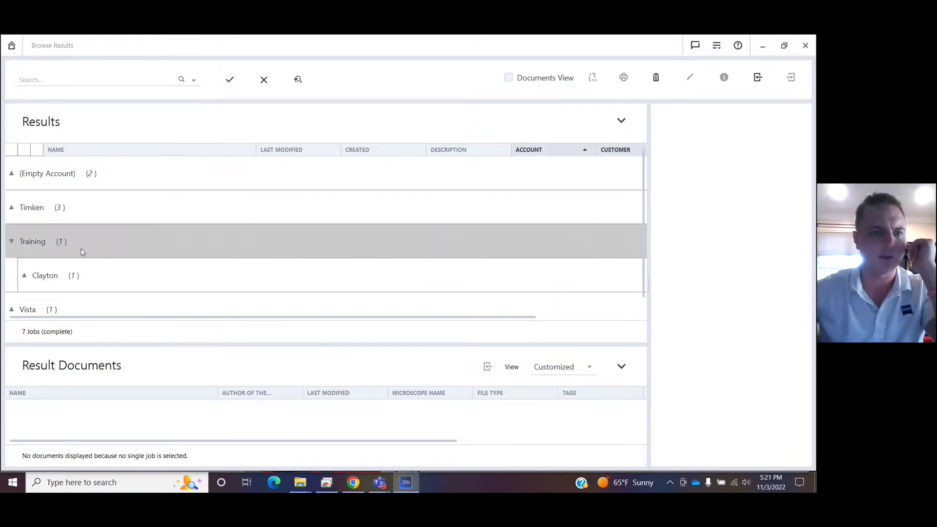
left_click(61, 264)
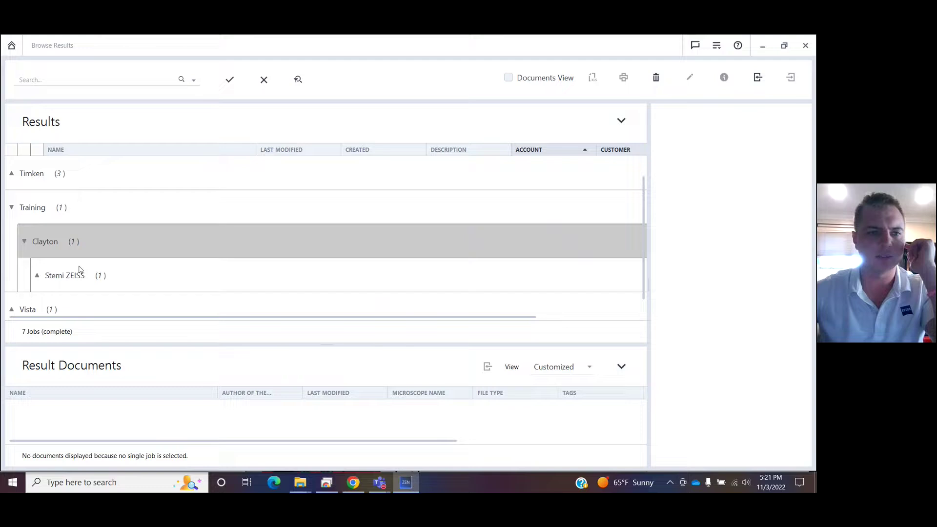
left_click(81, 269)
Reopen the Demo result in Free Mode and display its first snapped image
left_click(132, 299)
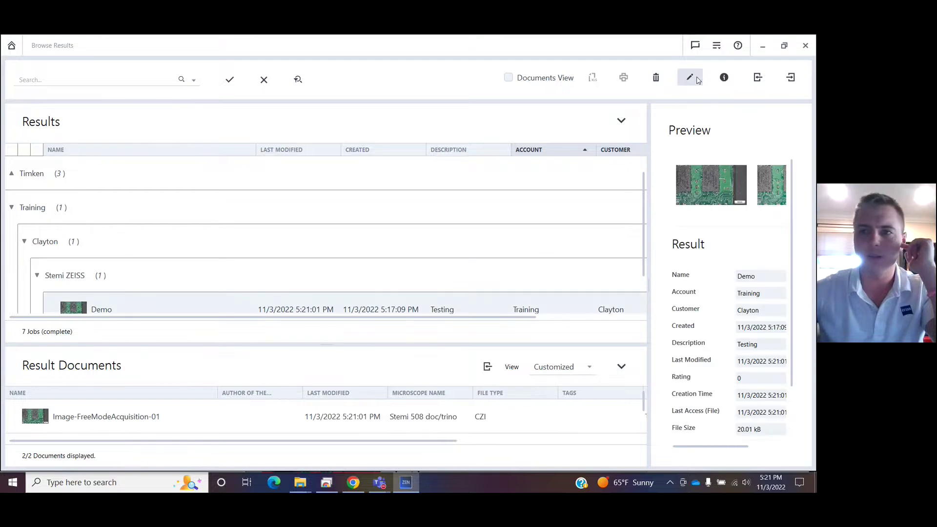
left_click(690, 78)
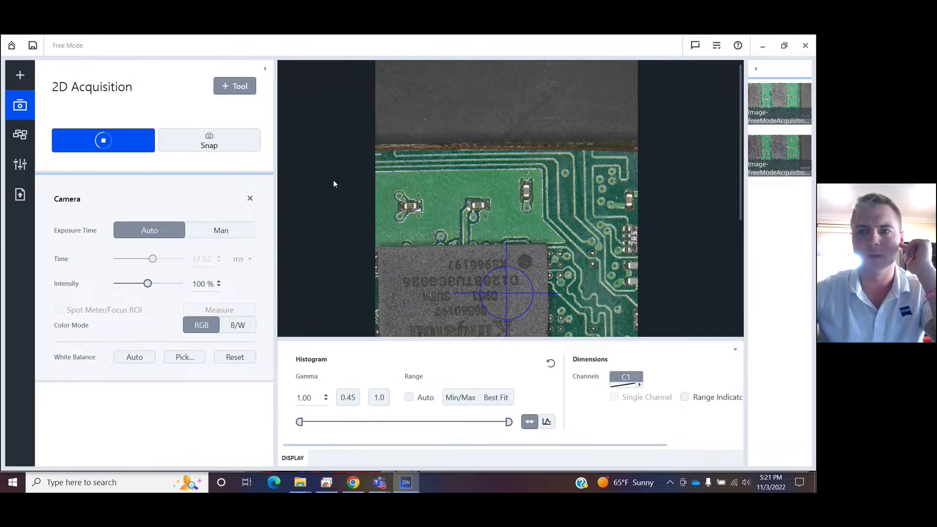
left_click(773, 121)
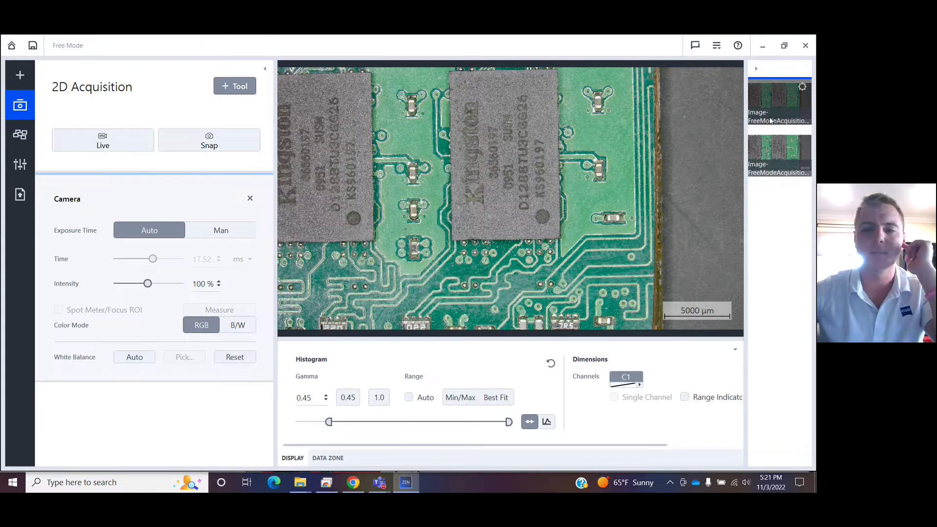